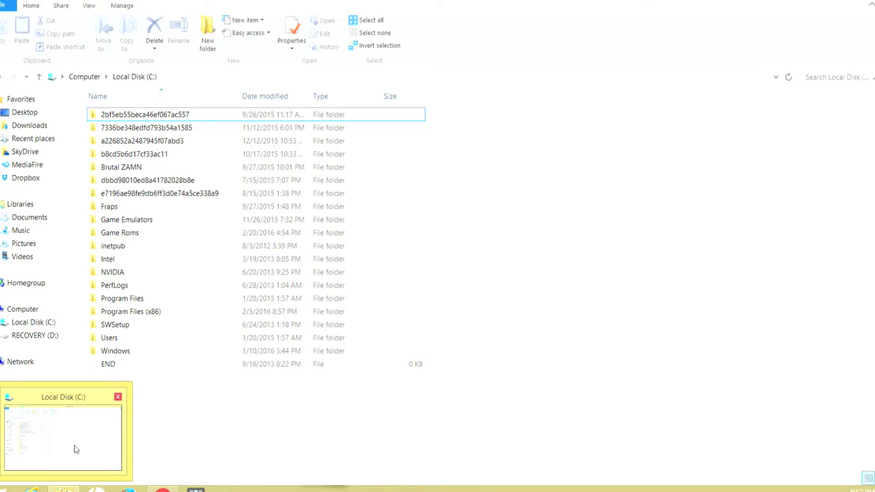
Look inside the Game Emulators folder on Local Disk (C:) and return to the drive's root
click(76, 449)
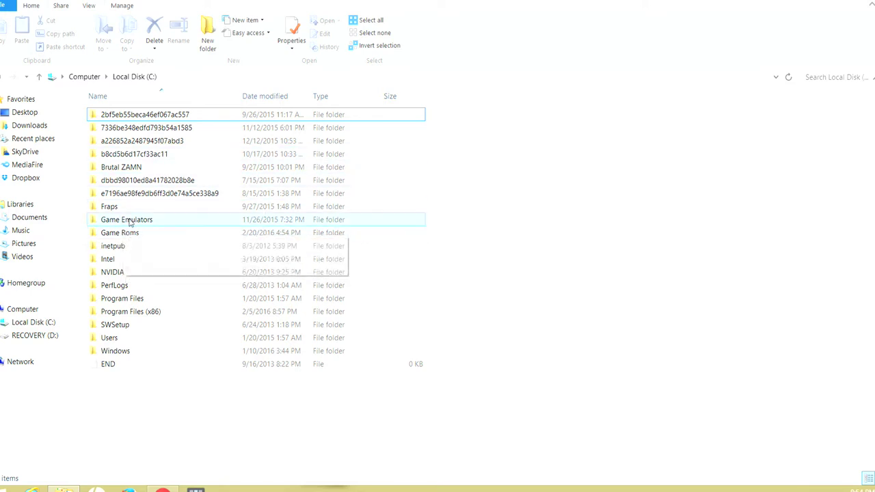
click(102, 117)
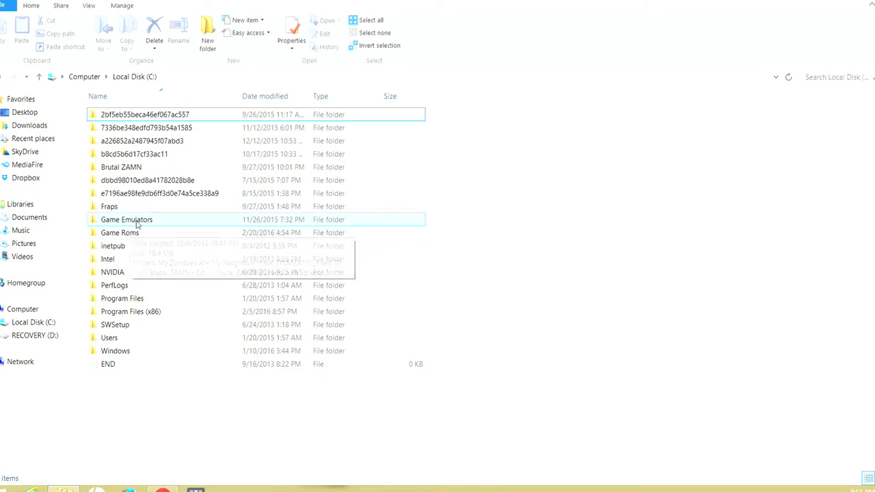
click(146, 111)
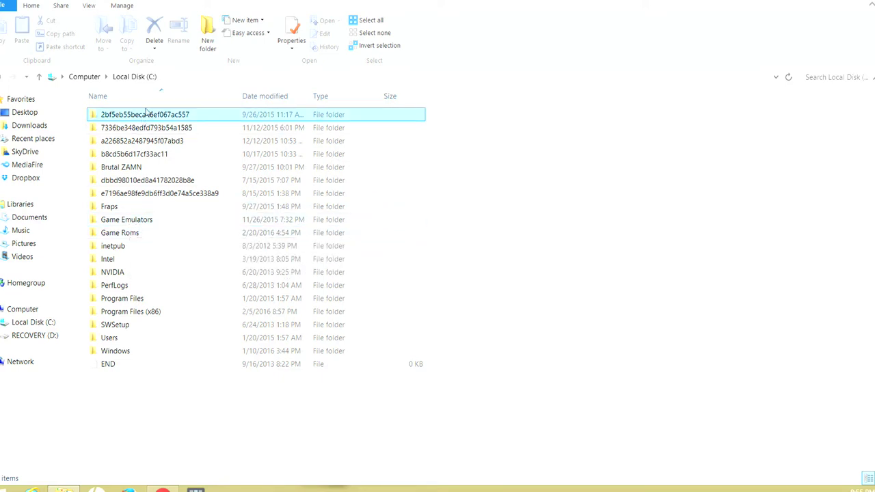
double_click(126, 219)
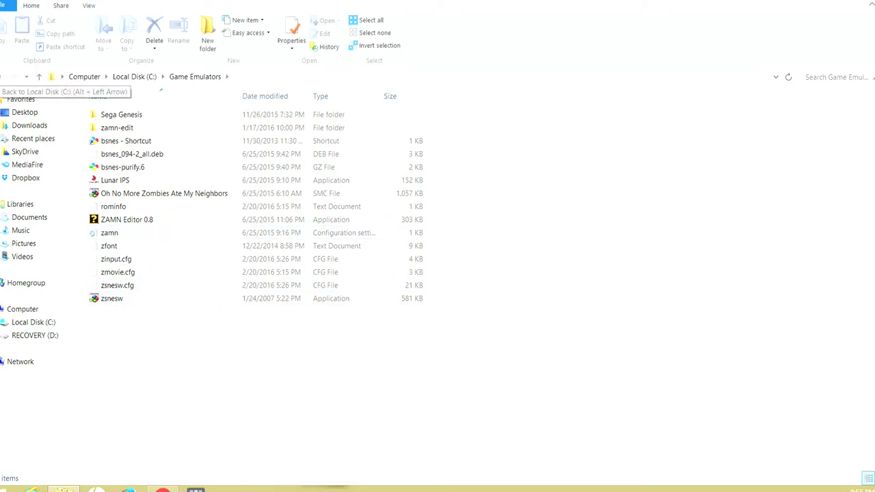
click(9, 76)
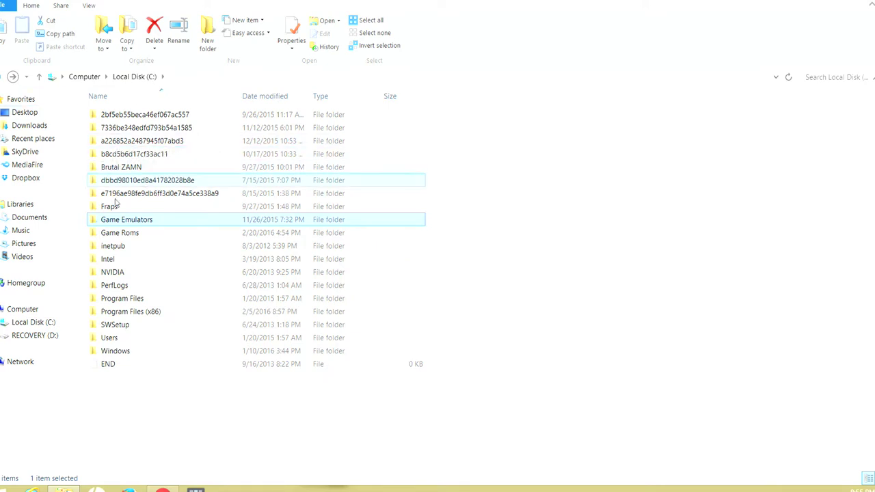
Locate the Zombies Ate My Neighbors (U) [!] ROM inside the Unmodified zip in Game Roms and return to Game Roms
mouse_move(100, 217)
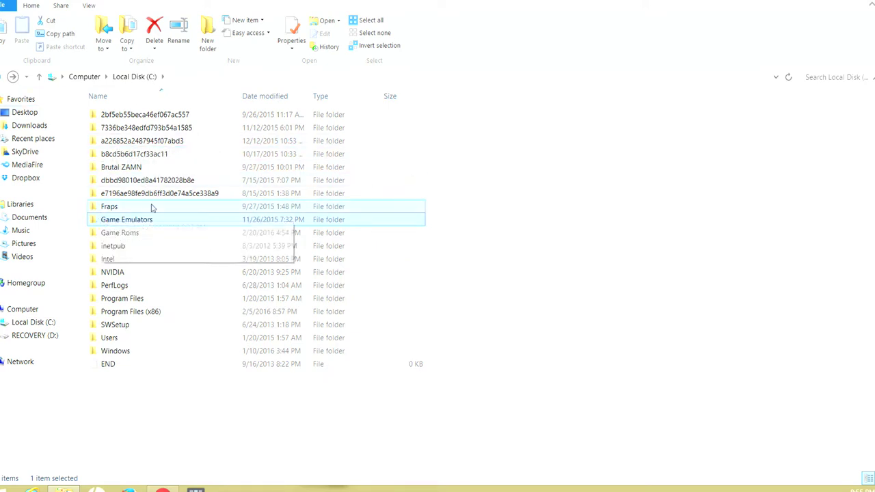
double_click(125, 236)
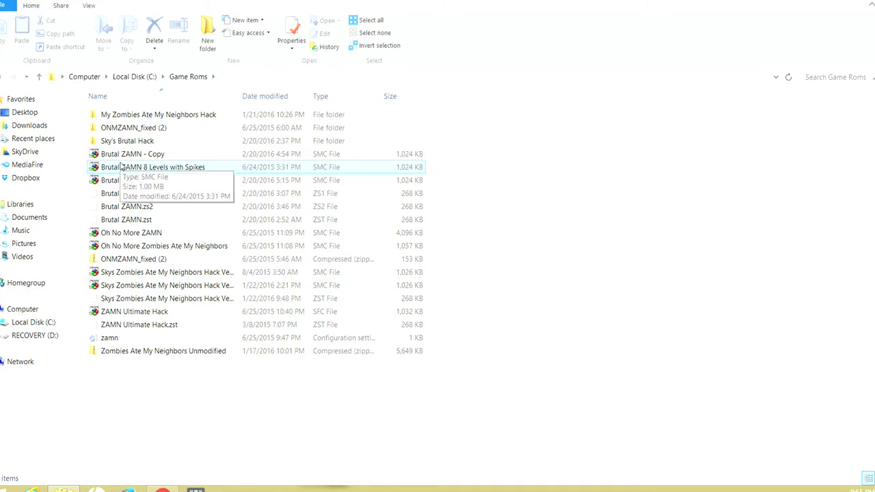
double_click(127, 353)
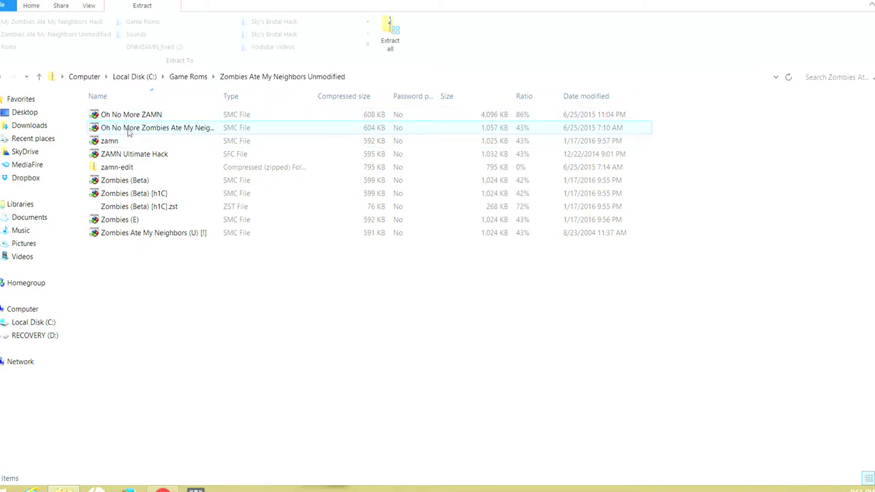
click(156, 236)
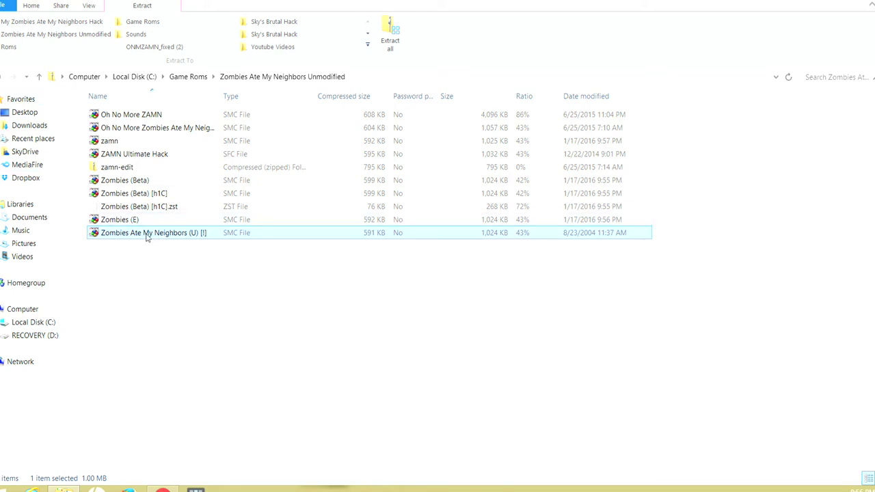
click(14, 76)
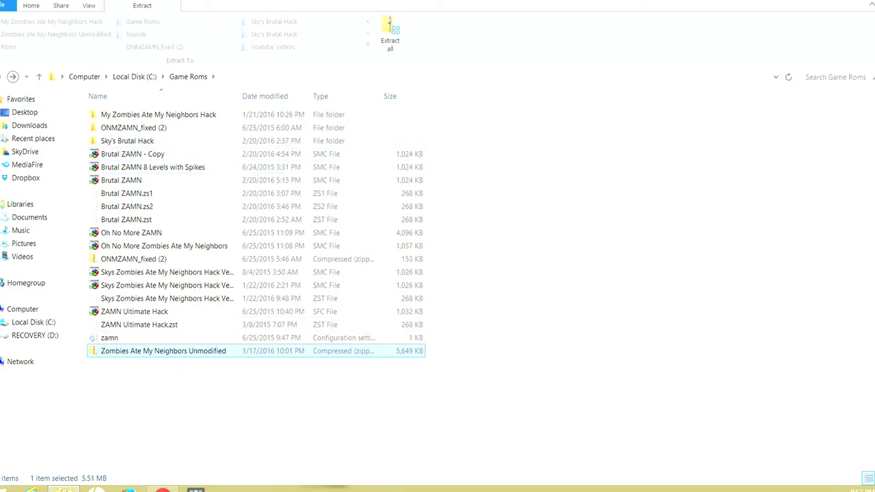
Point out the Brutal ZAMN - Copy ROM by selecting it in the Game Roms folder
key(super+d)
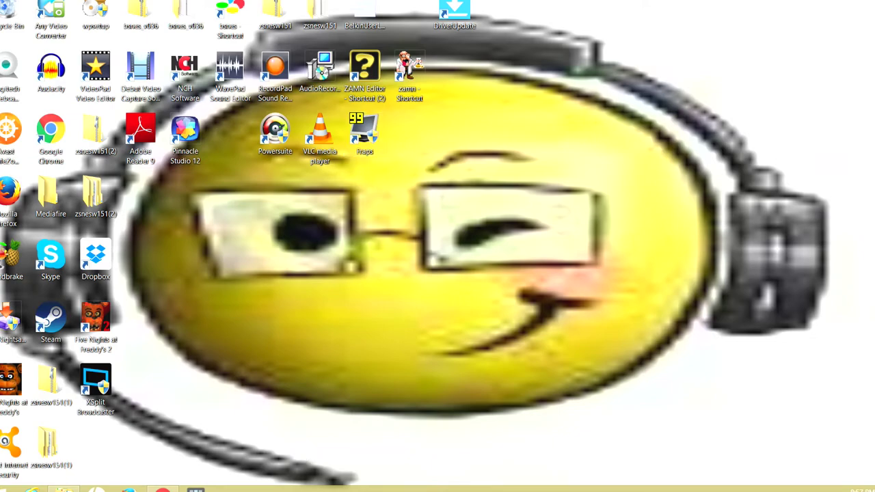
key(super+d)
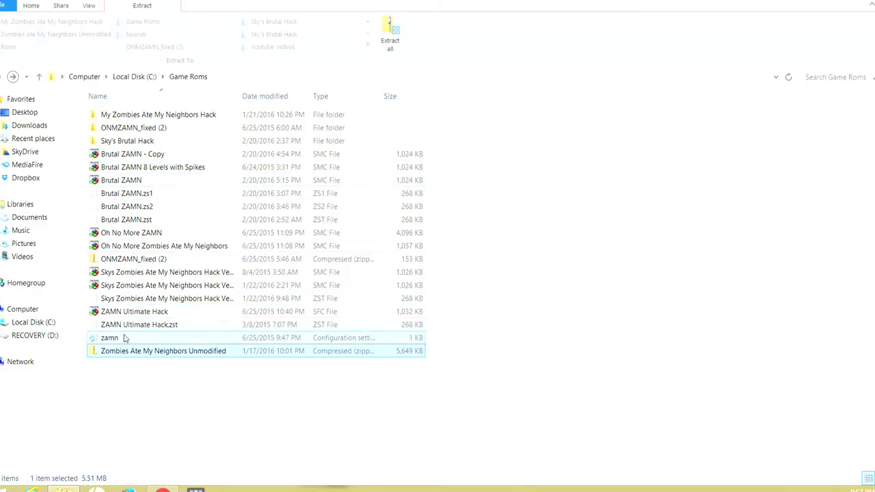
right_click(143, 158)
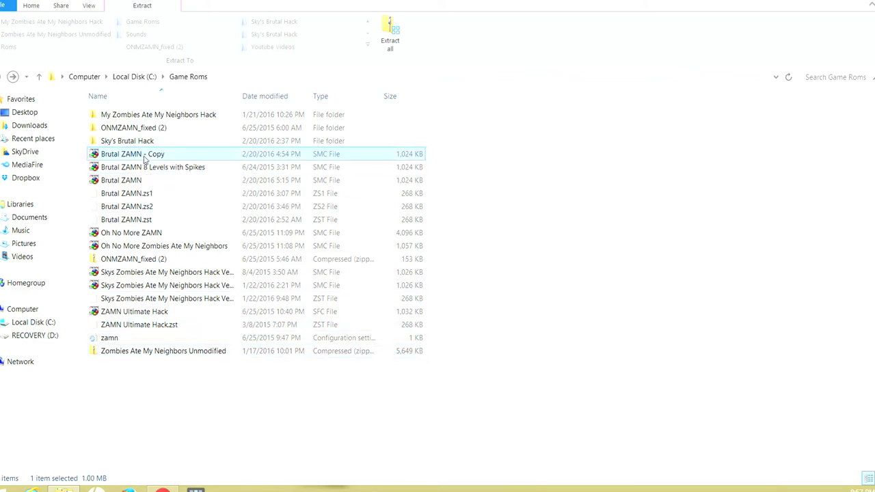
click(537, 268)
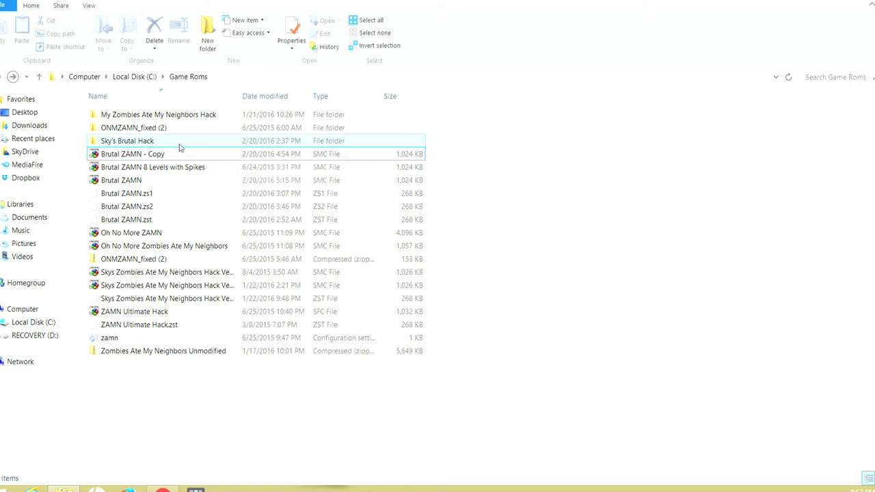
click(137, 155)
Start the ZAMN Level Editor from the desktop and open the Brutal ZAMN ROM from the Game Roms folder
click(846, 2)
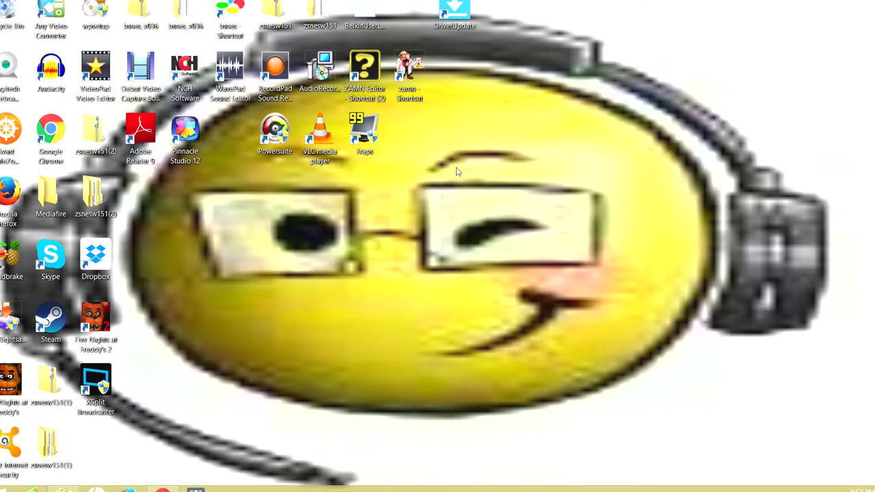
double_click(370, 64)
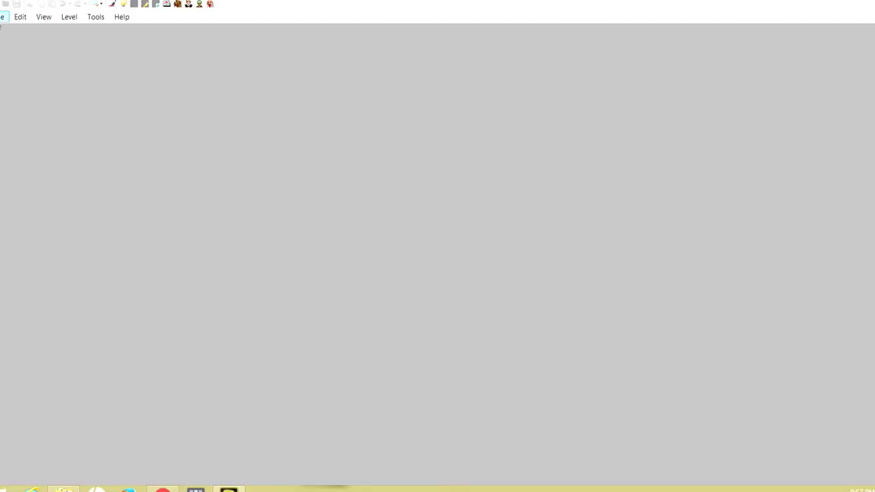
click(2, 18)
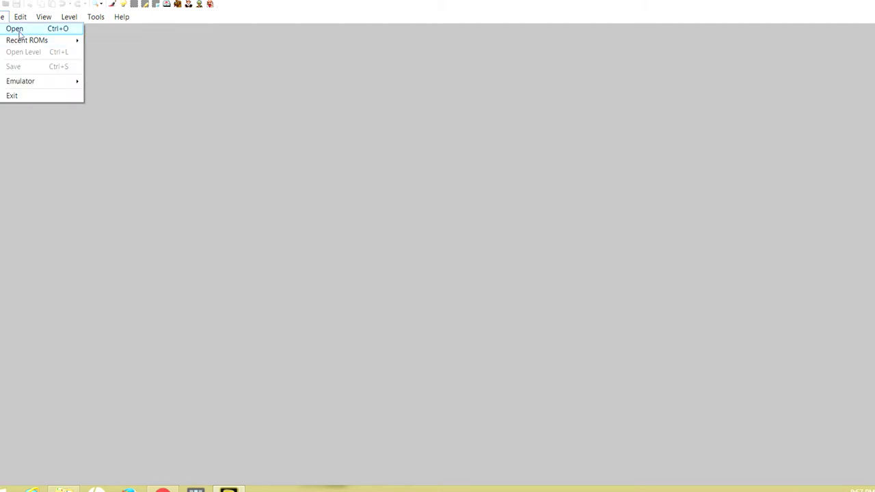
click(20, 33)
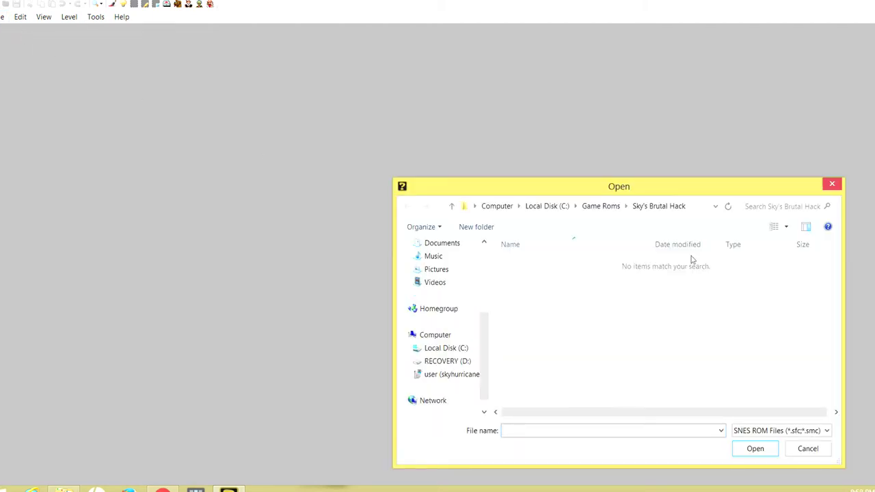
click(602, 206)
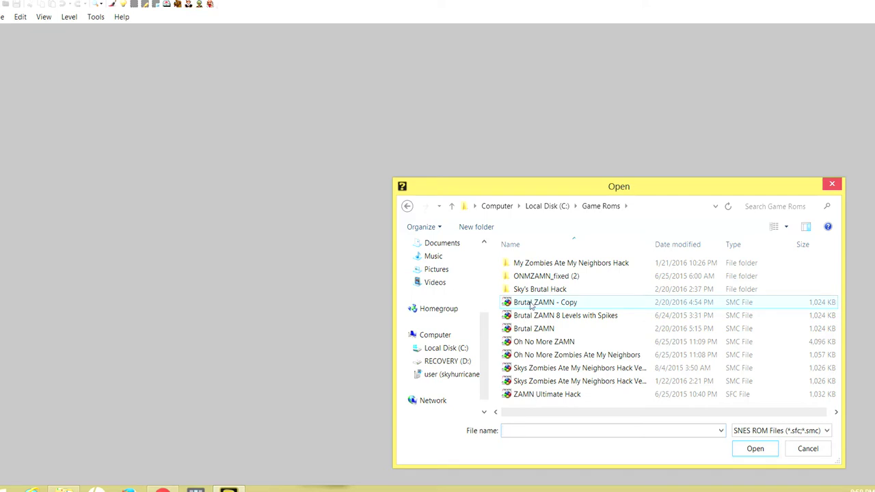
click(551, 330)
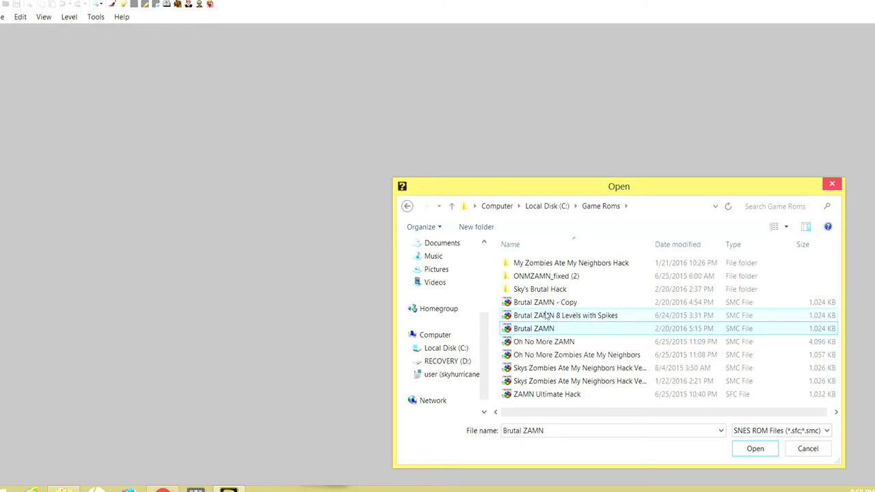
double_click(542, 329)
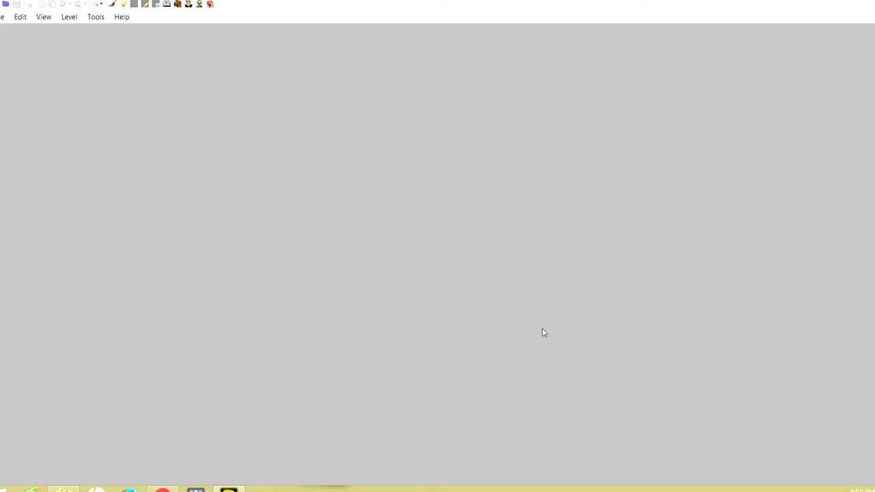
Open Level 9: Toxic Terrors from the ROM's level list
click(6, 5)
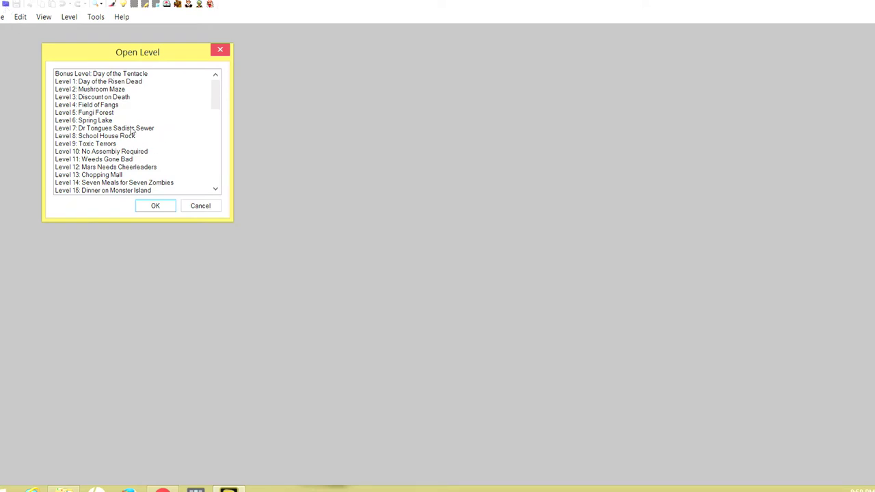
click(104, 145)
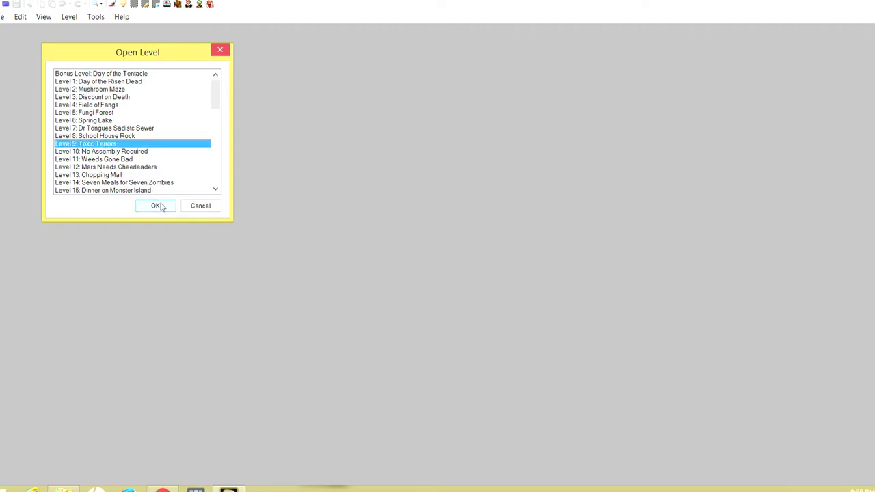
click(157, 206)
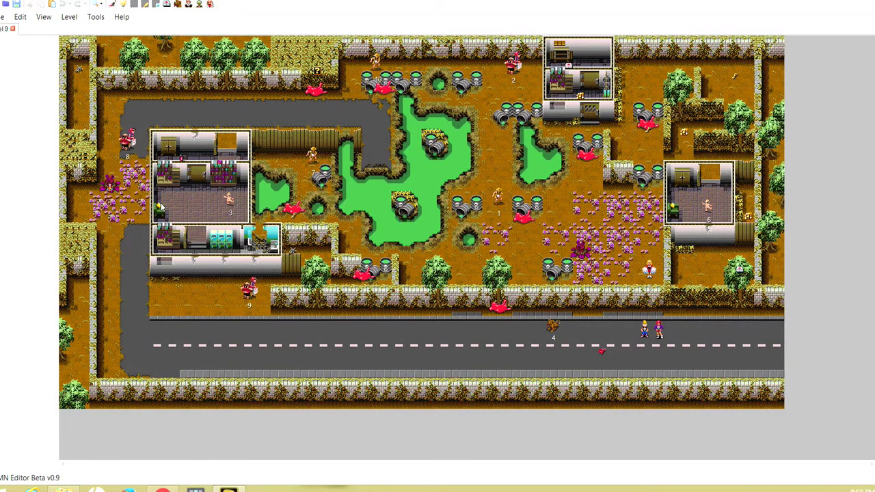
Check the list of available levels again, and restore and re-maximize the editor window
click(4, 6)
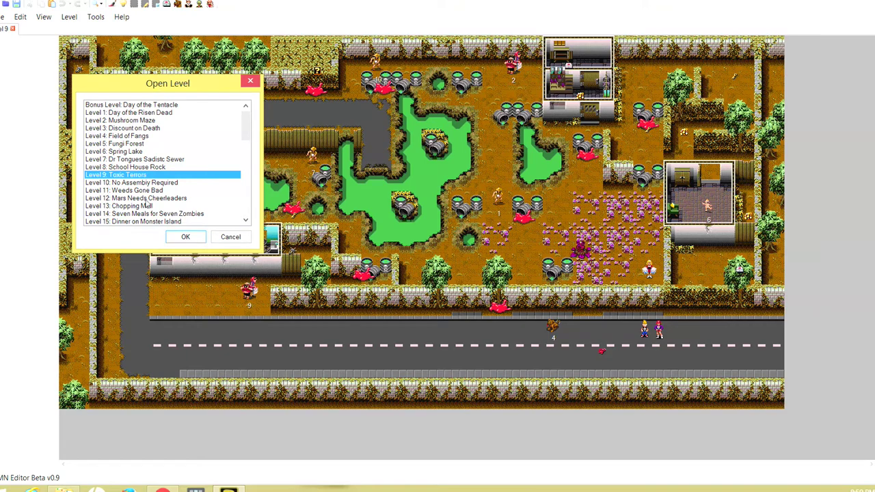
click(184, 238)
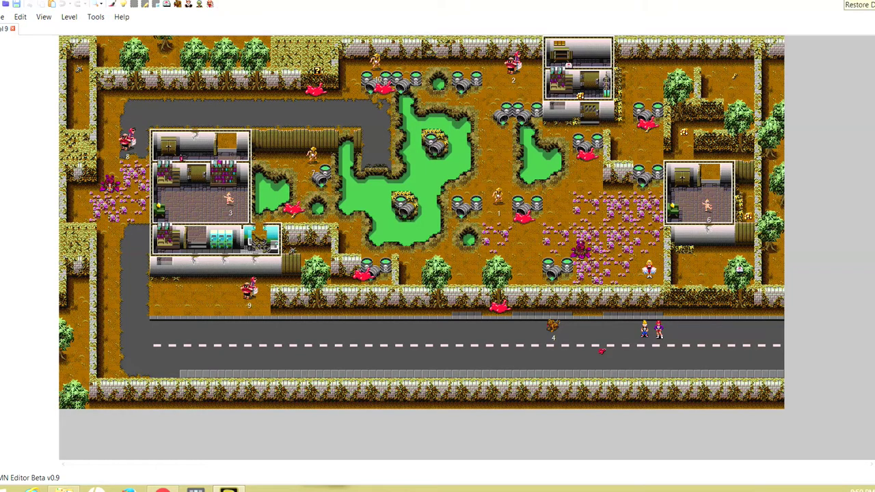
click(848, 1)
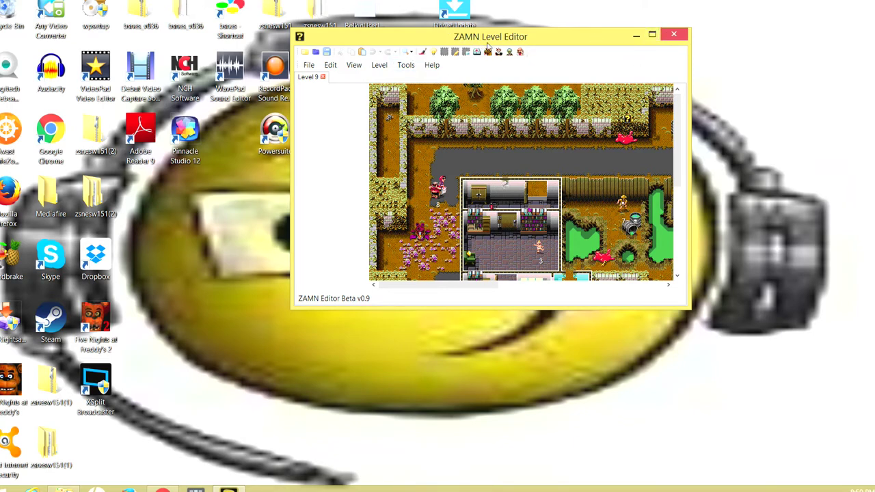
click(652, 34)
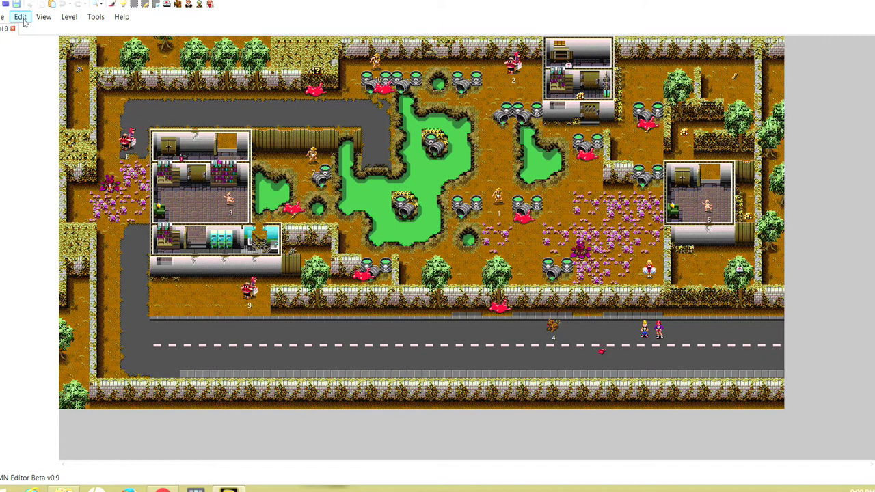
click(3, 17)
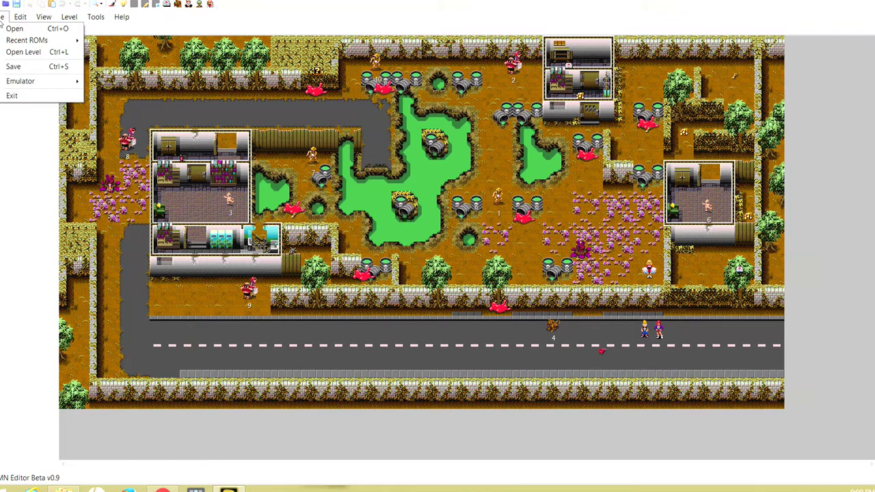
mouse_move(26, 41)
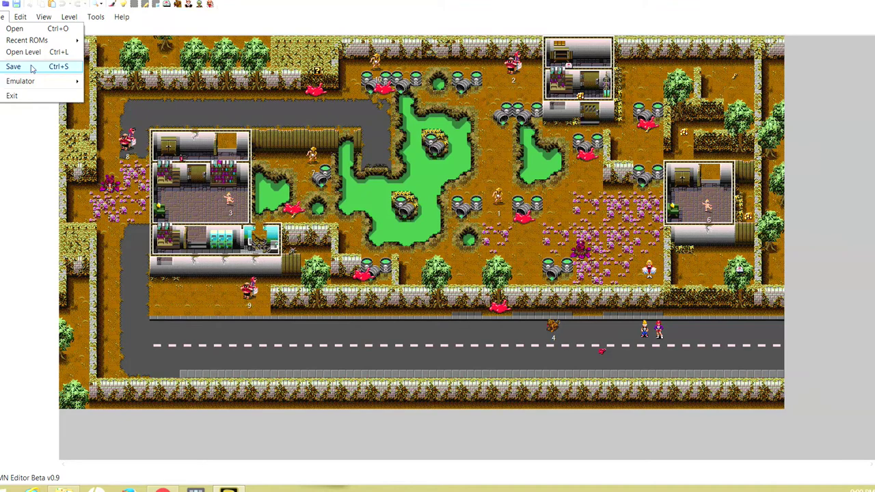
mouse_move(32, 83)
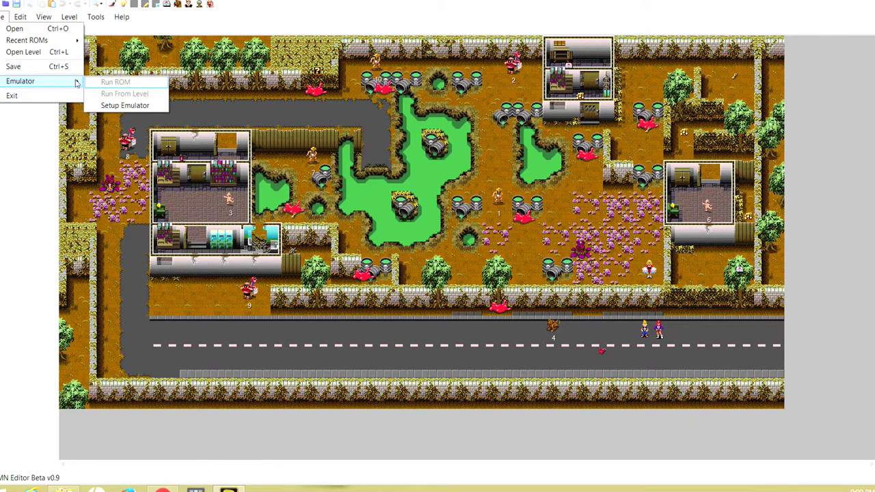
View the level passwords in the Password Editor and close it without generating new ones
mouse_move(75, 82)
mouse_move(16, 18)
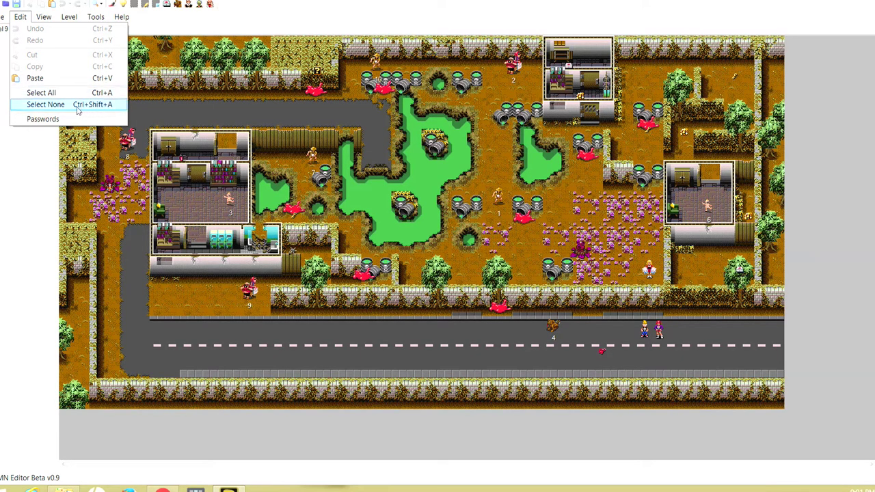
click(43, 119)
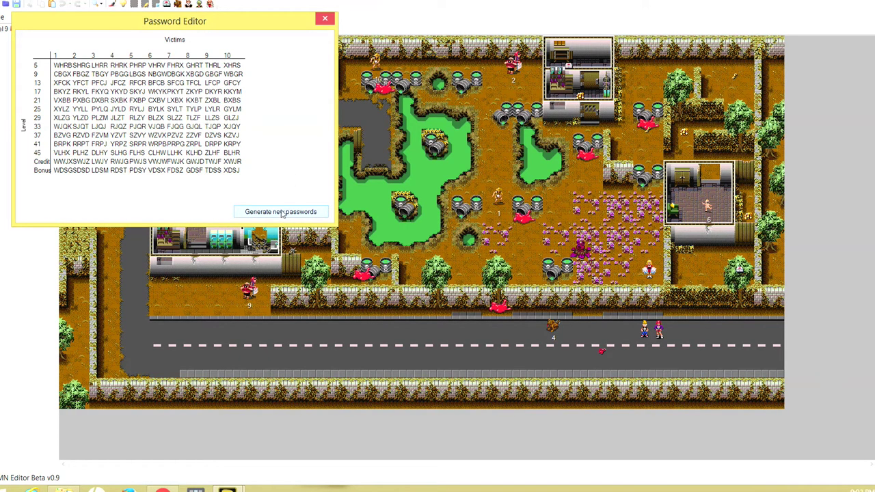
click(326, 20)
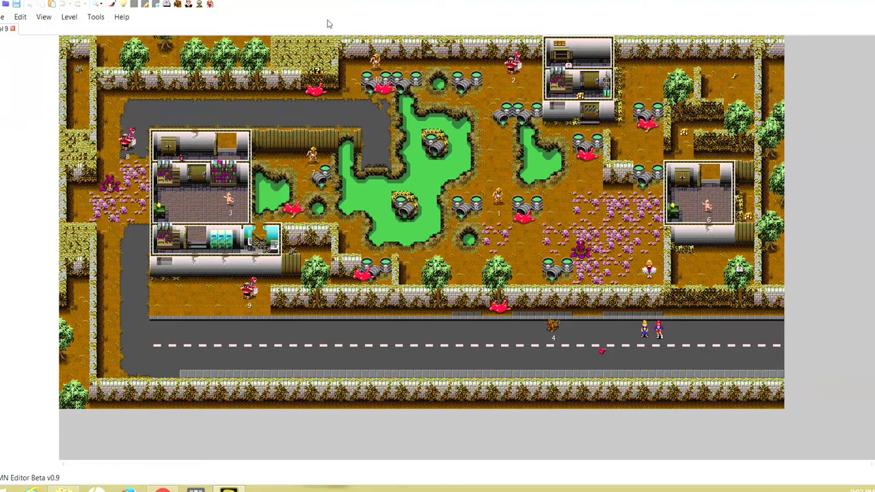
Try to turn on the grid for Level 9, and quit the editor from the error dialog
click(44, 17)
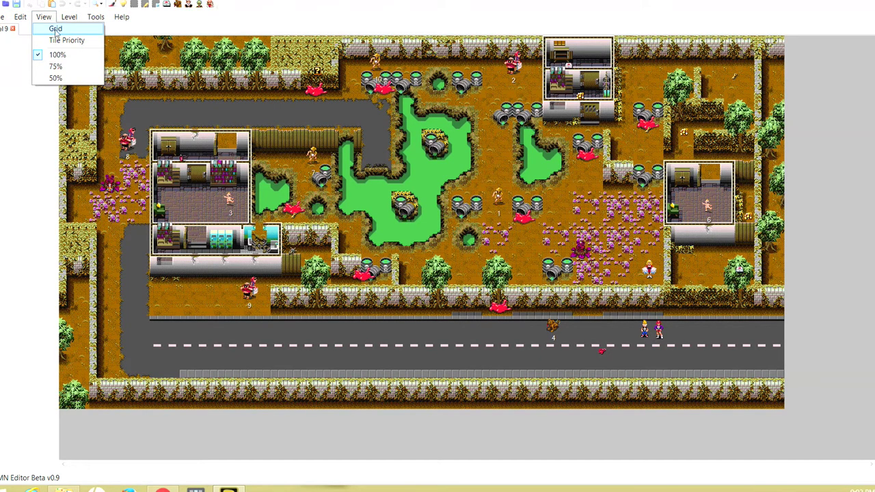
click(59, 30)
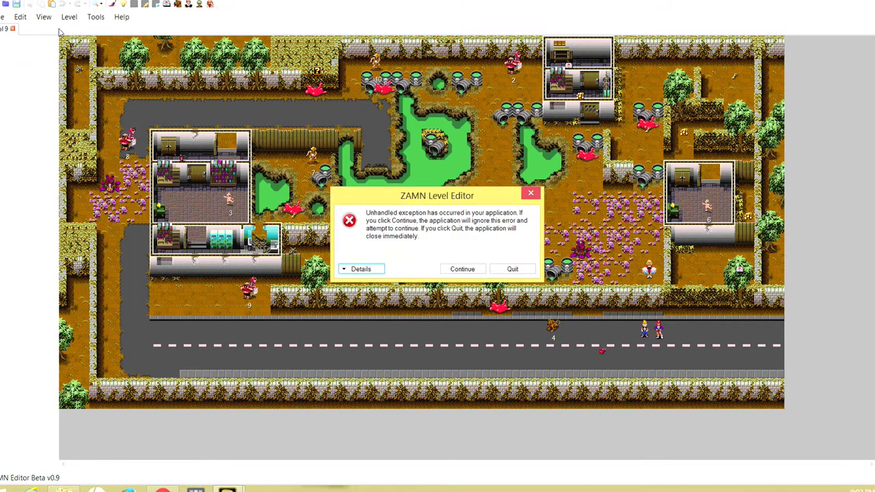
click(517, 271)
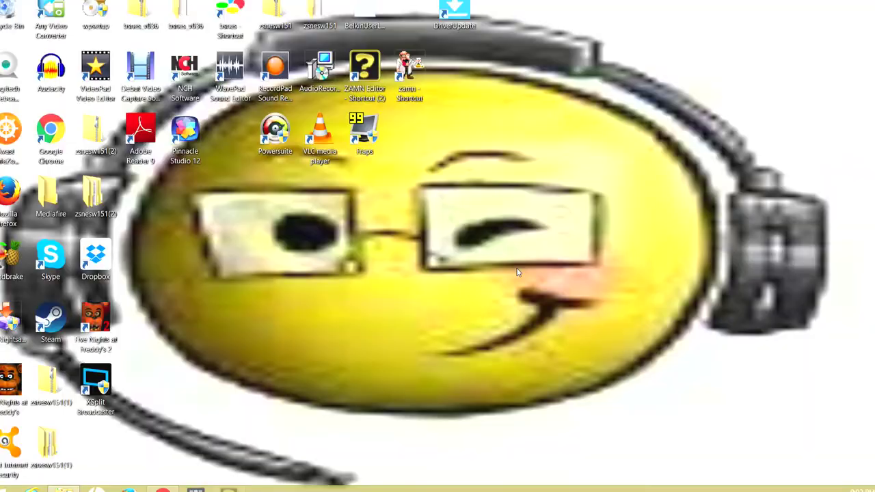
Restart the ZAMN Level Editor from the desktop and reopen the ROM from the recently used ones
double_click(366, 68)
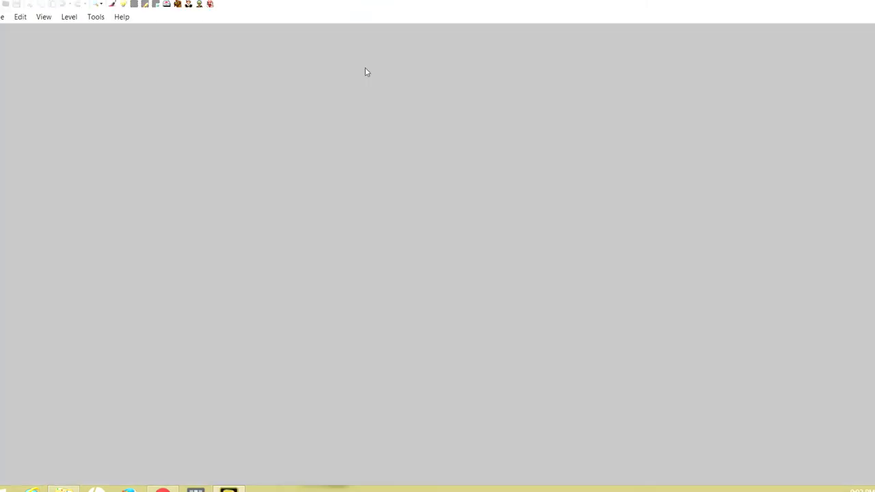
click(3, 19)
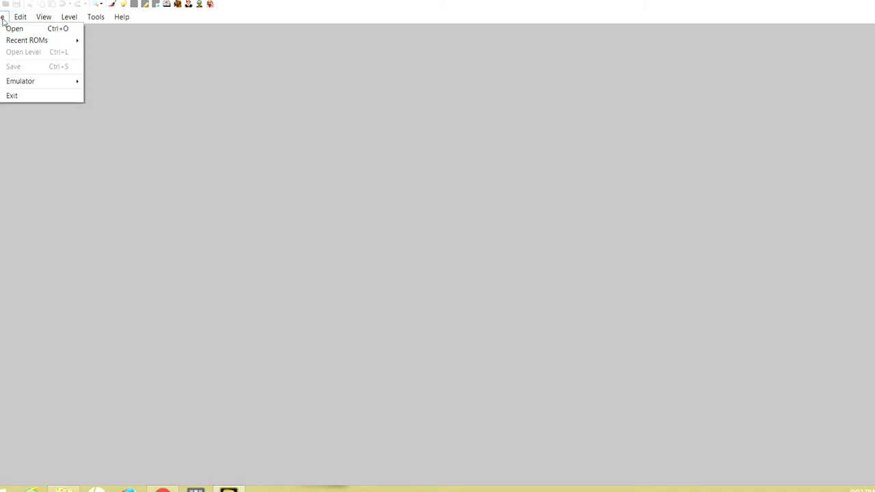
mouse_move(62, 41)
click(111, 41)
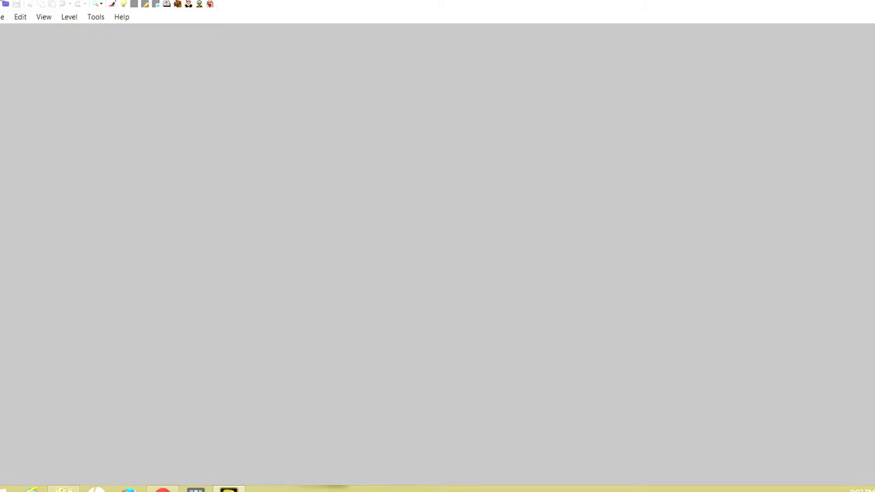
Open Bonus Level: Curse of the Pharaohs from the ROM's level list and look over its map
click(6, 5)
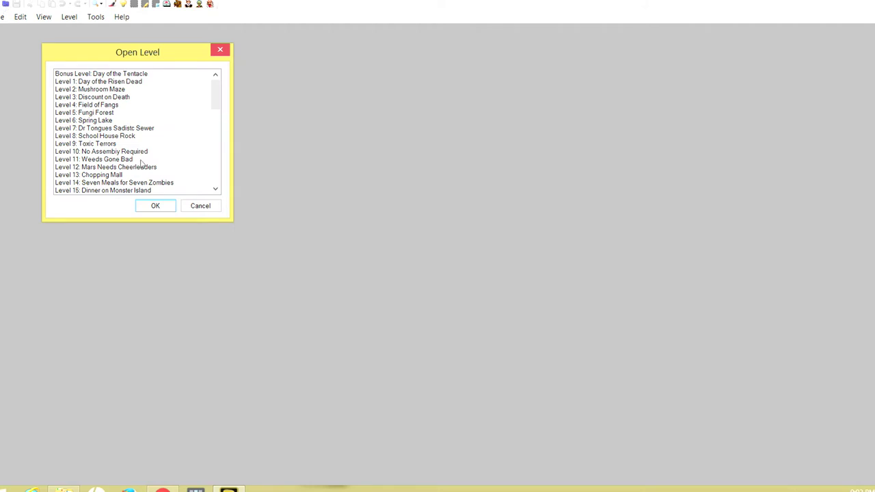
scroll(216, 182, down, 1)
scroll(217, 183, down, 10)
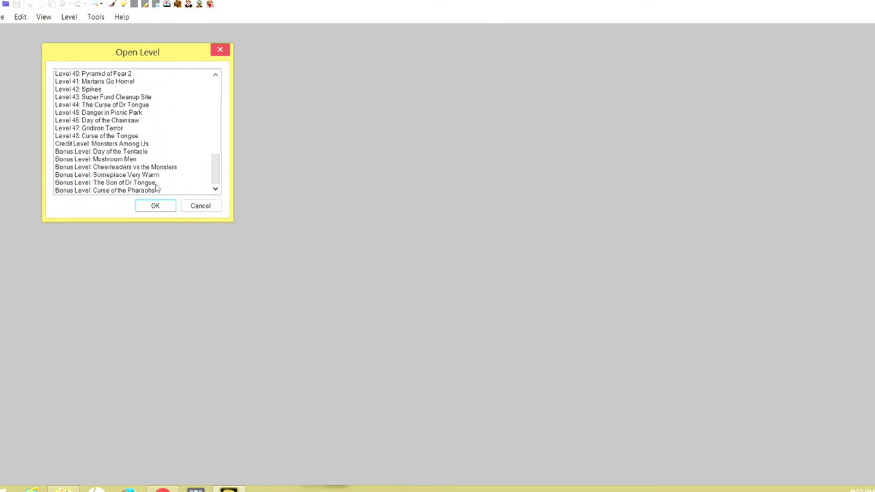
click(137, 191)
click(158, 206)
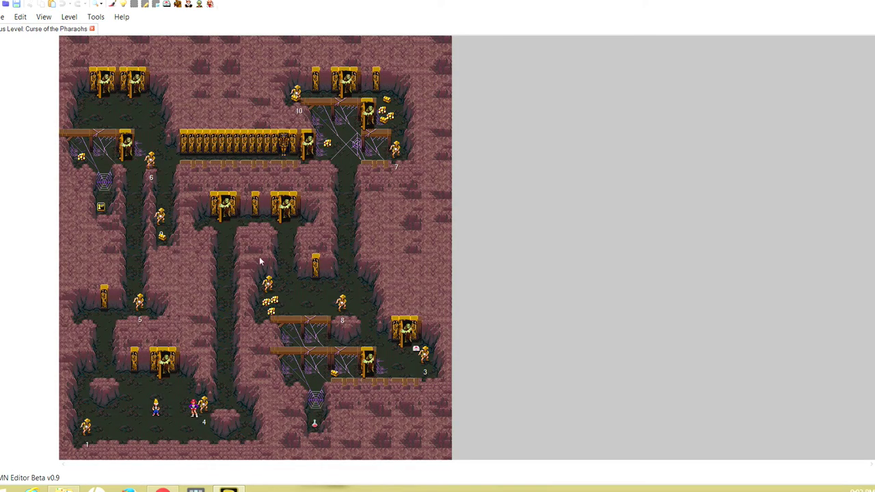
scroll(260, 258, down, 1)
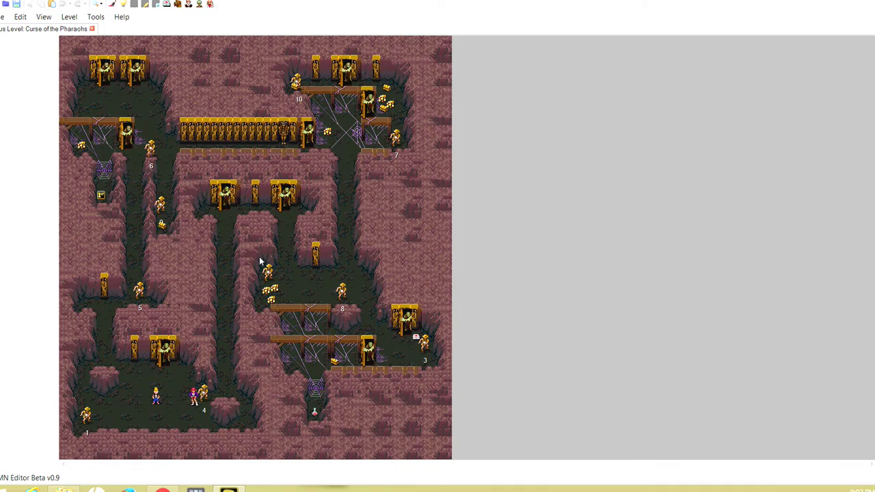
scroll(260, 261, up, 1)
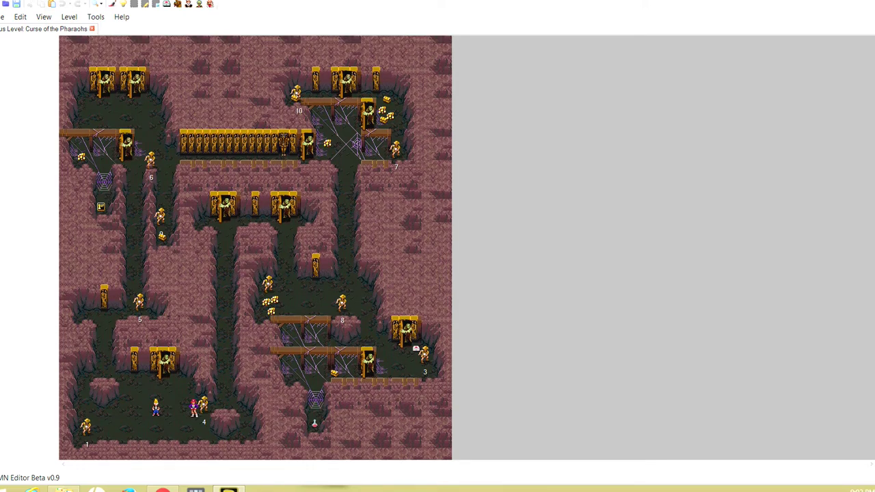
Open Bonus Level: The Son of Dr Tongue alongside the first level and look over its map
click(7, 4)
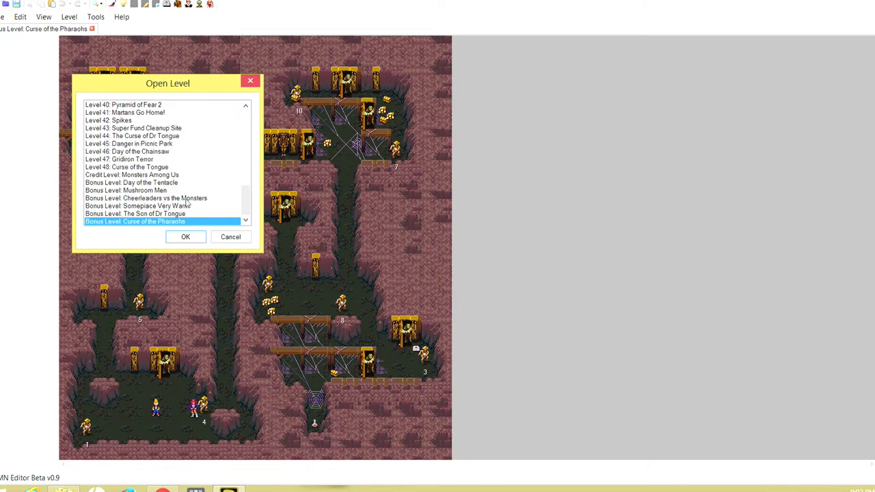
click(169, 213)
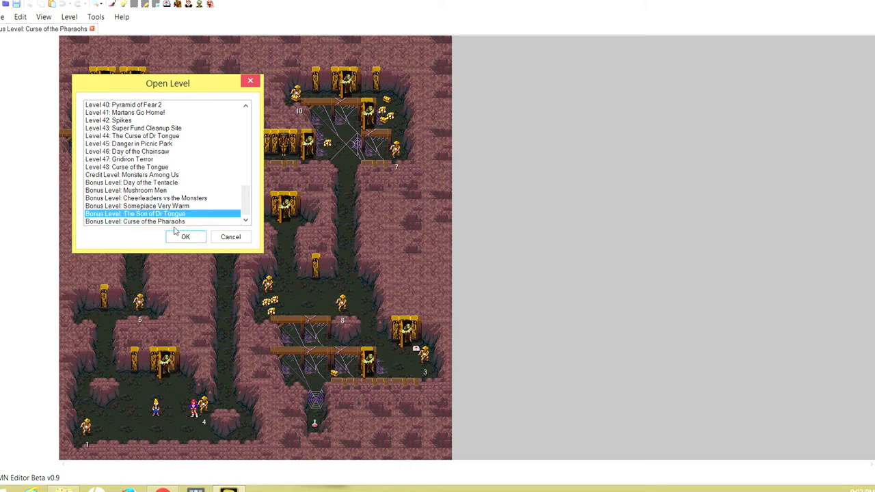
click(183, 236)
scroll(181, 237, down, 5)
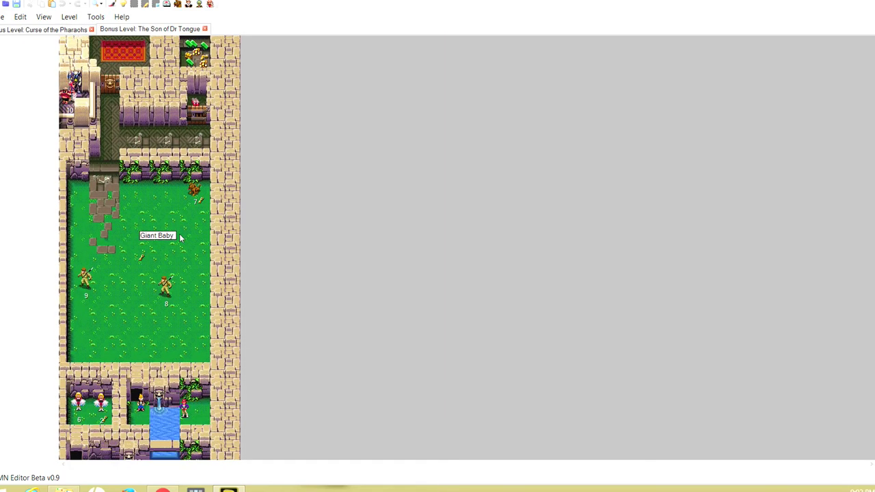
scroll(181, 237, up, 3)
Open Level 9: Toxic Terrors in addition to the two bonus levels
click(13, 4)
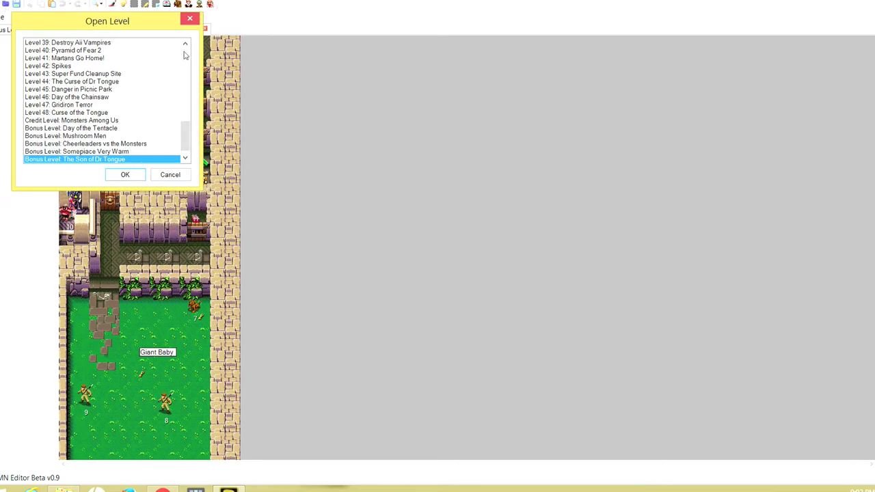
scroll(177, 57, up, 13)
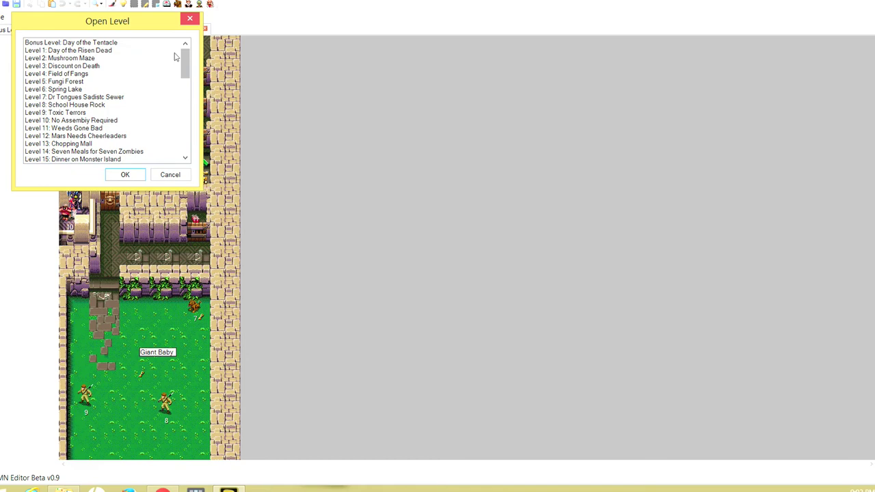
click(52, 114)
click(126, 175)
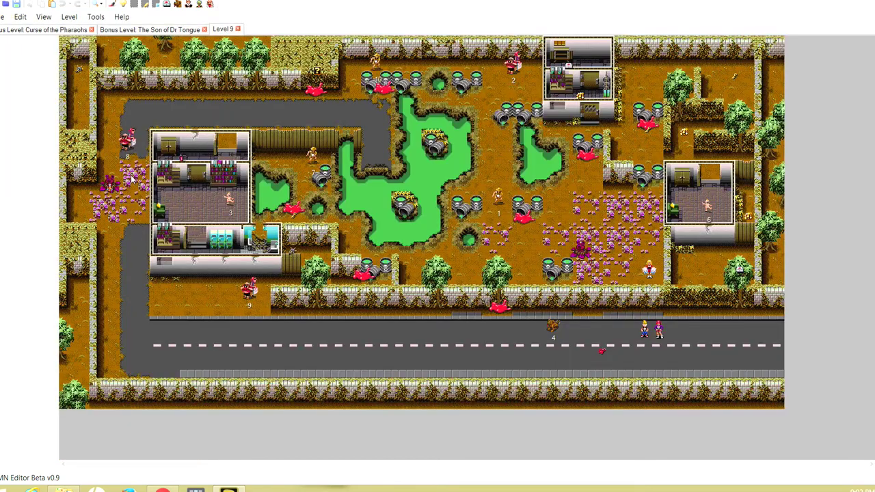
View the Level 9 map at 75% and 50% zoom, and set the zoom back to 100%
click(43, 18)
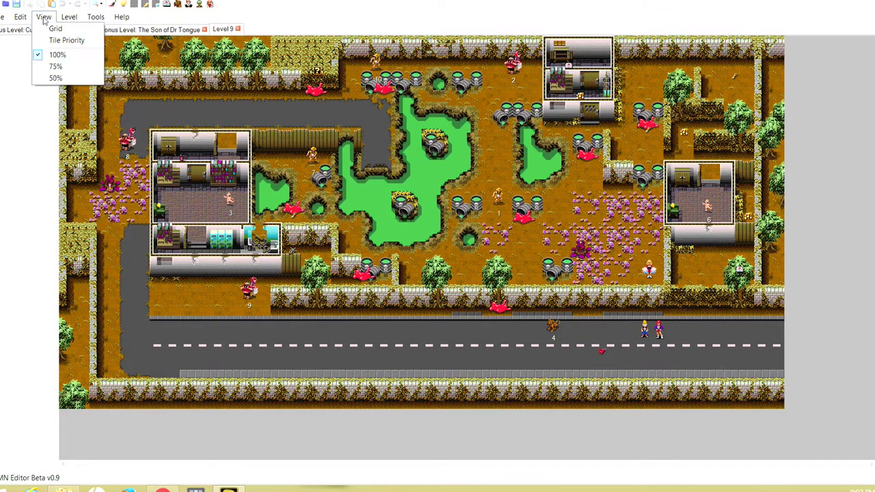
click(56, 66)
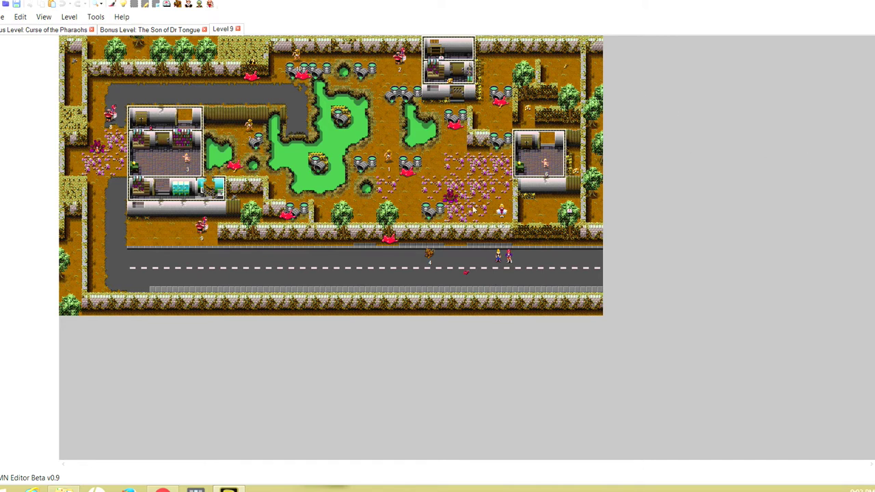
click(43, 17)
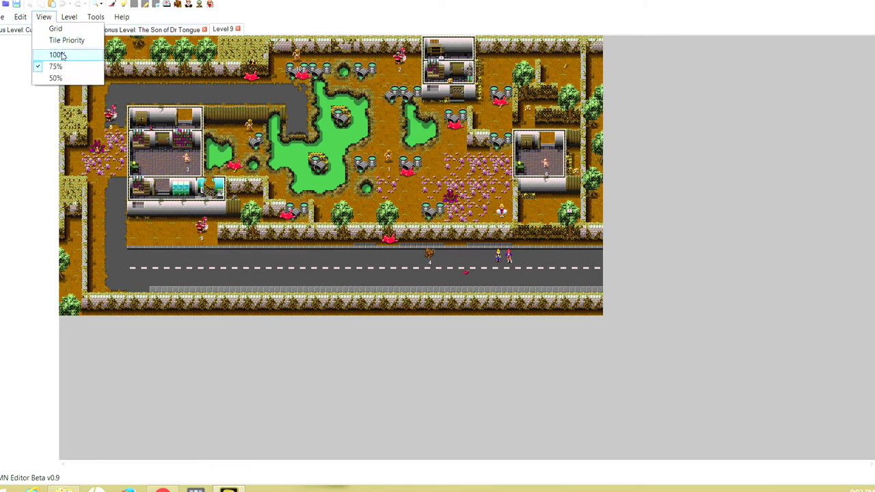
click(62, 77)
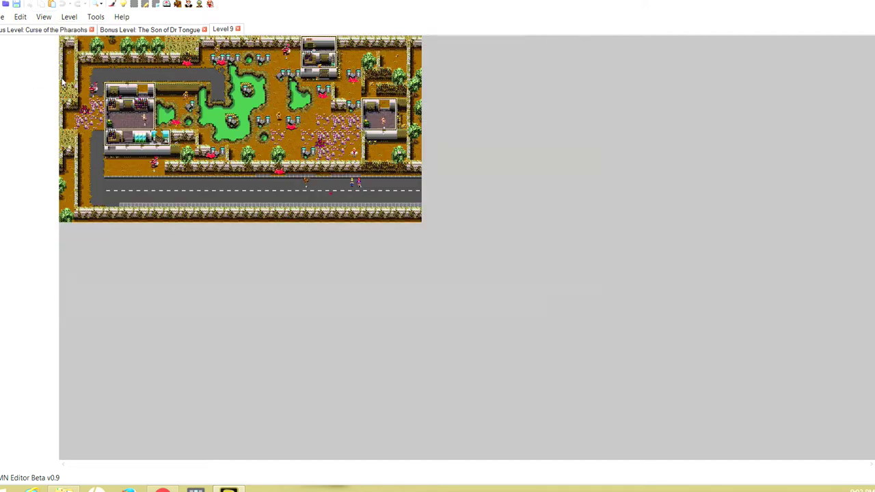
click(43, 17)
click(58, 54)
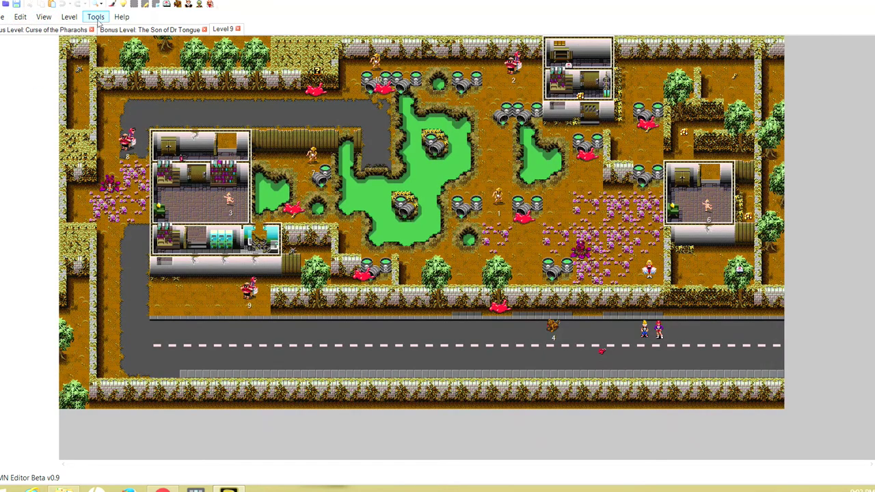
Show the level commands available for Level 9
click(68, 18)
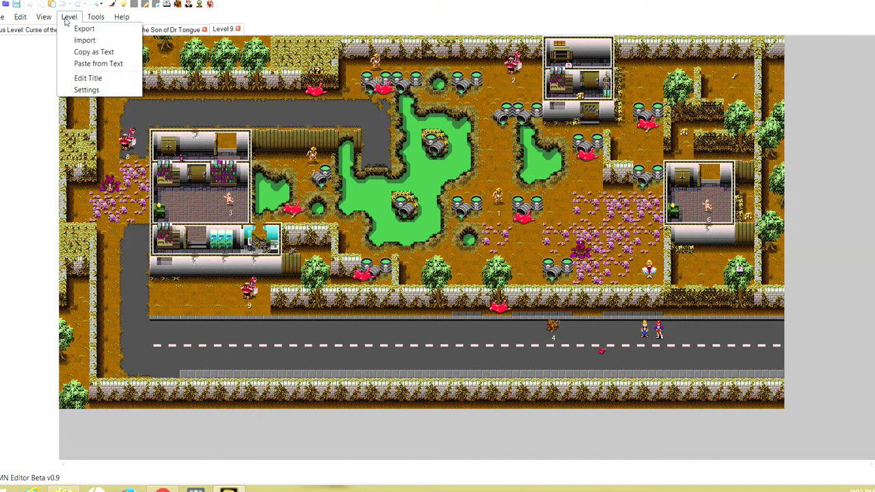